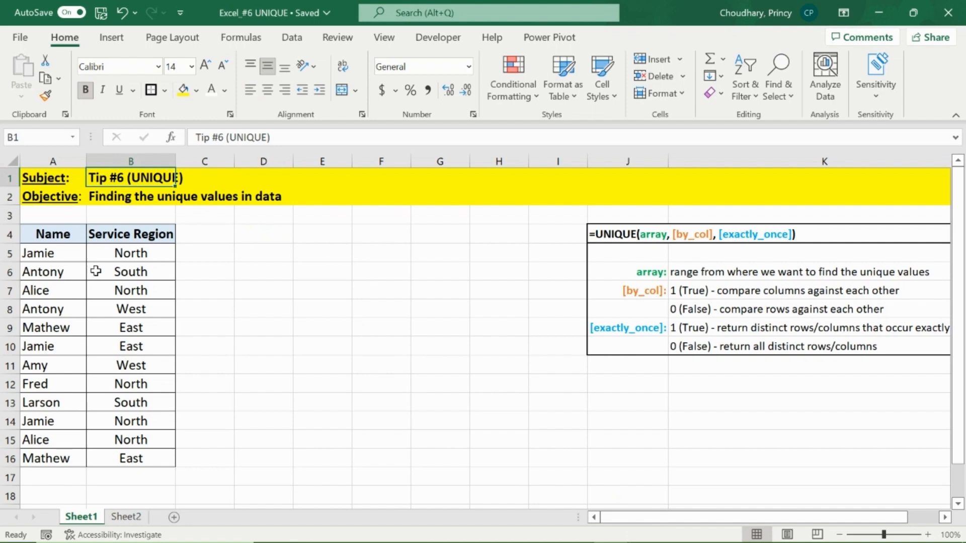
Enter =UNIQUE(A5:A16,0,0) in cell D5 to list every distinct name by row, and select the spilled list.
left_click_drag(58, 233, 43, 460)
left_click_drag(138, 234, 132, 454)
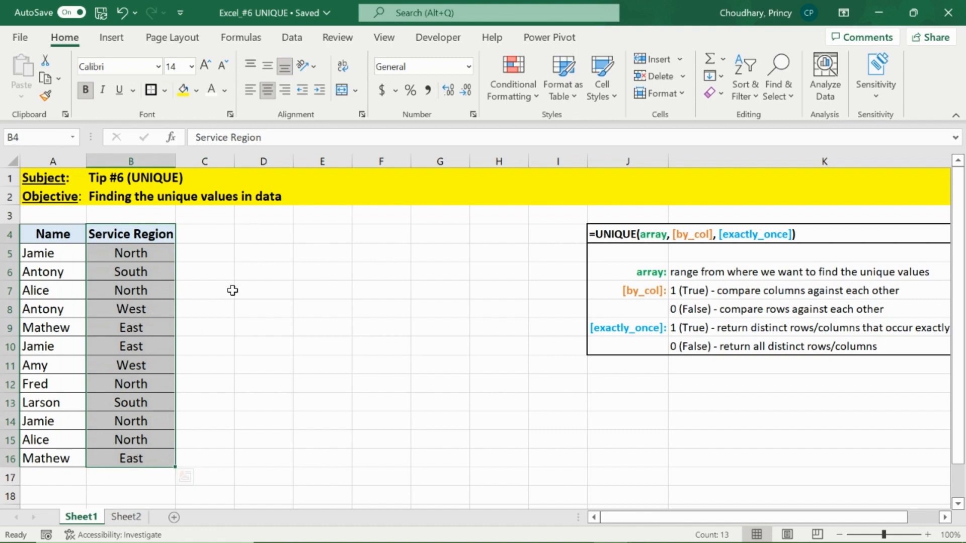
left_click(255, 251)
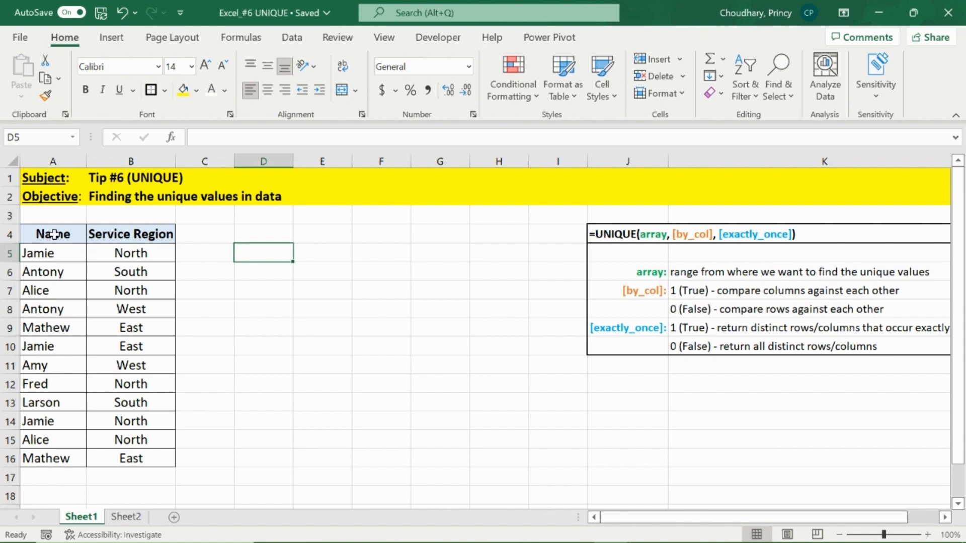
type("=uni")
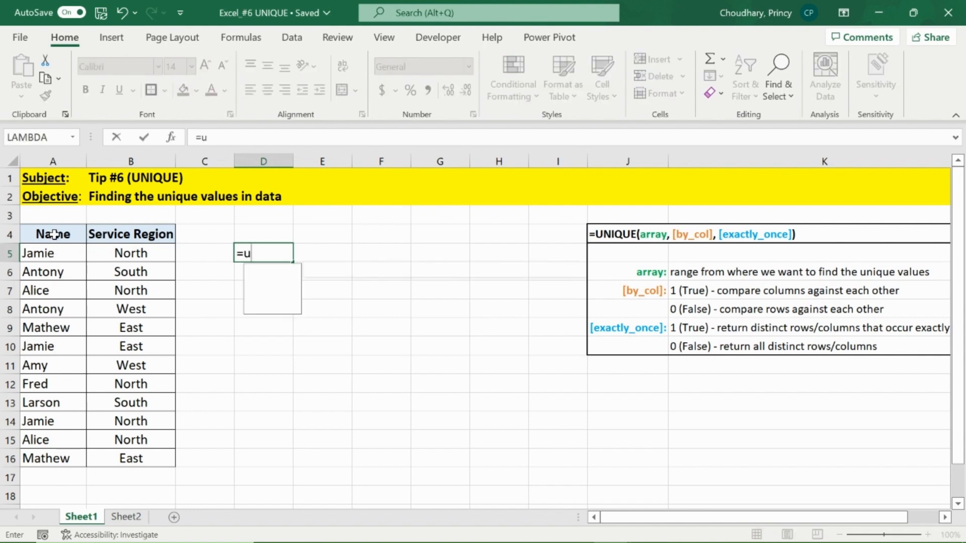
key("Down")
key("Down")
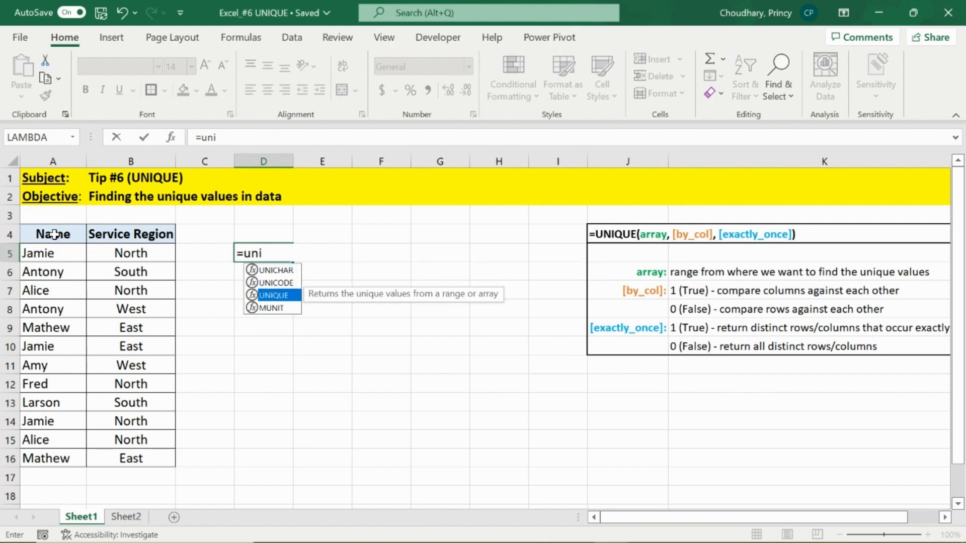
key("Tab")
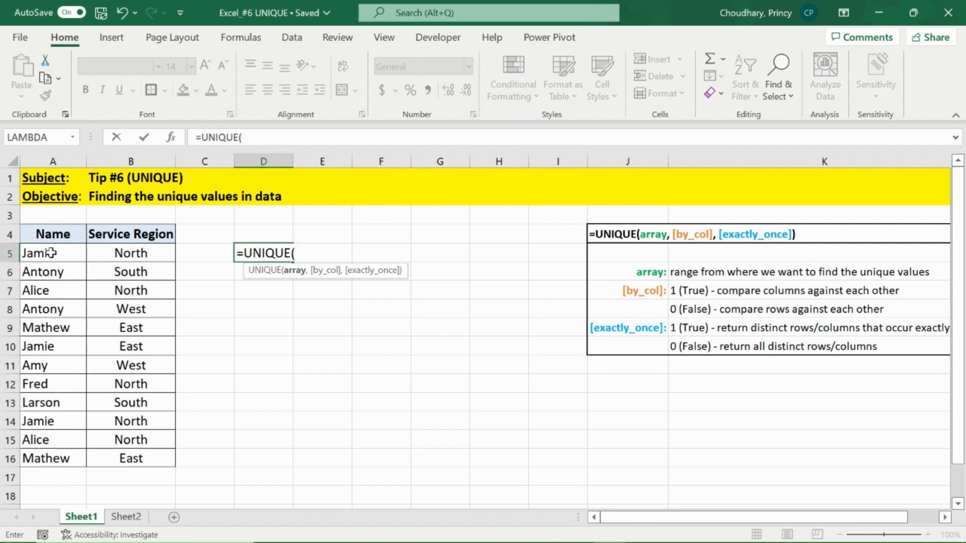
left_click_drag(50, 253, 59, 457)
type(",")
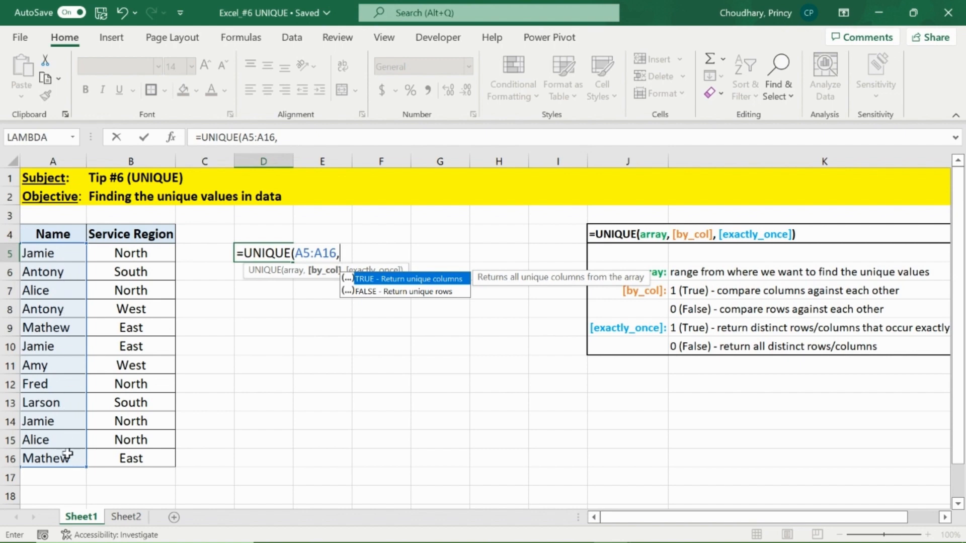
type("0,")
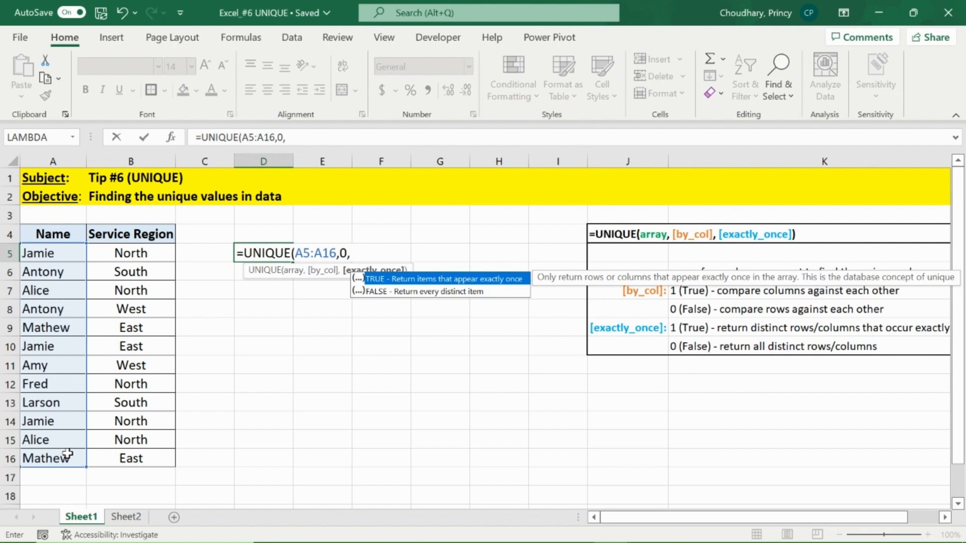
type("0)")
key("Return")
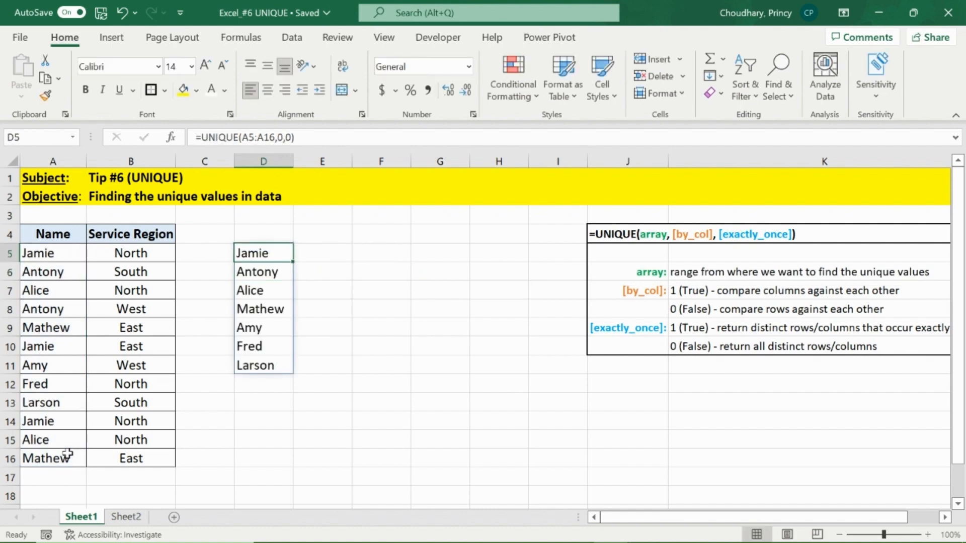
key("ctrl+shift+Down")
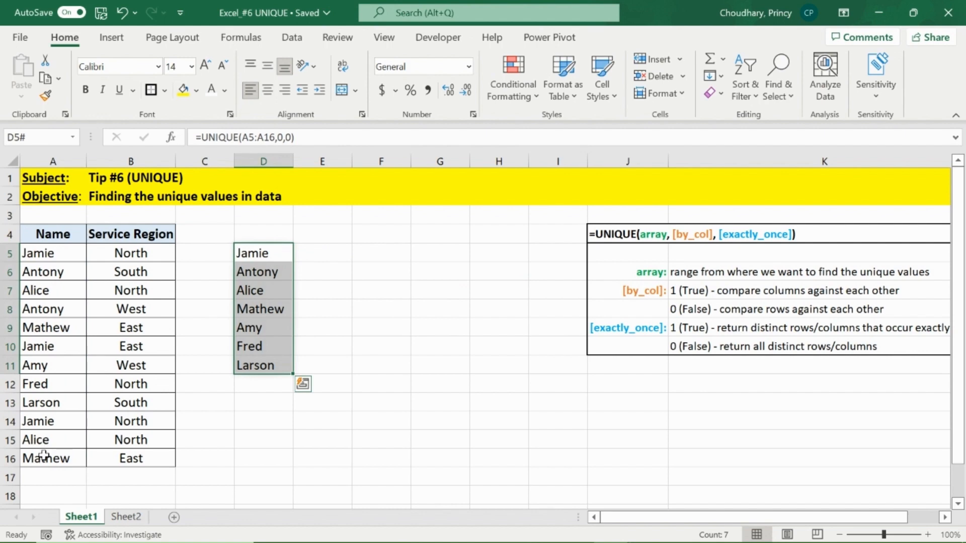
Enter =UNIQUE(A5:A16,0,1) in cell E5 to list only names occurring exactly once, and select the spilled list.
left_click(332, 253)
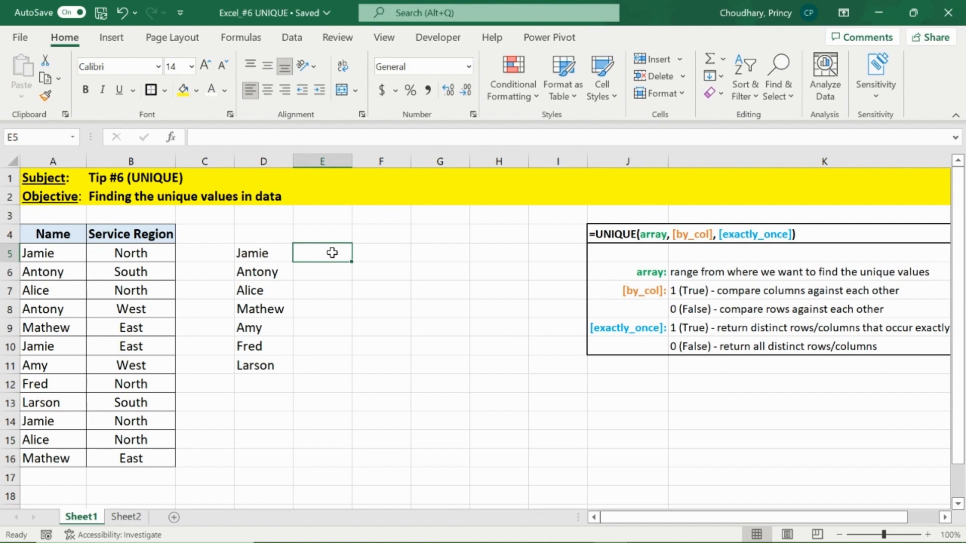
type("=uni")
key("Down")
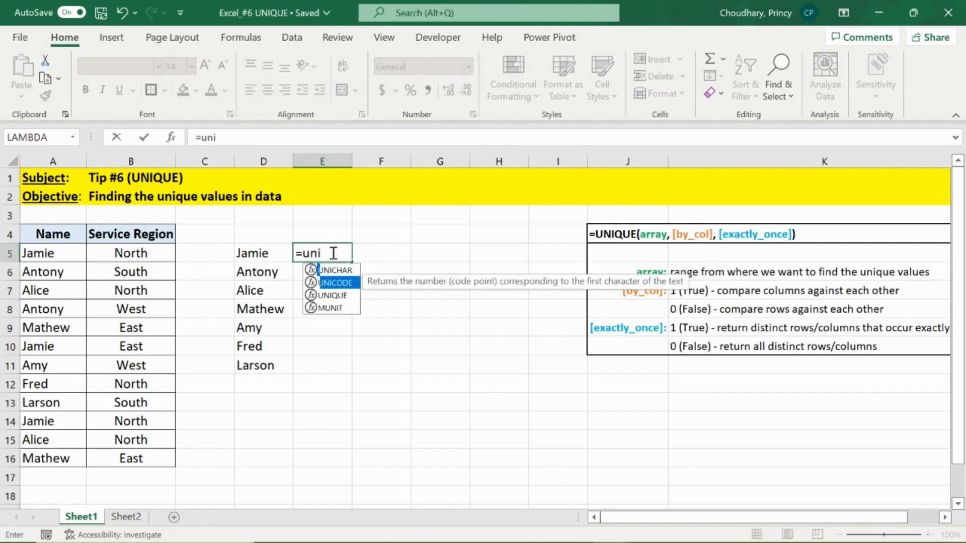
key("Down")
key("Tab")
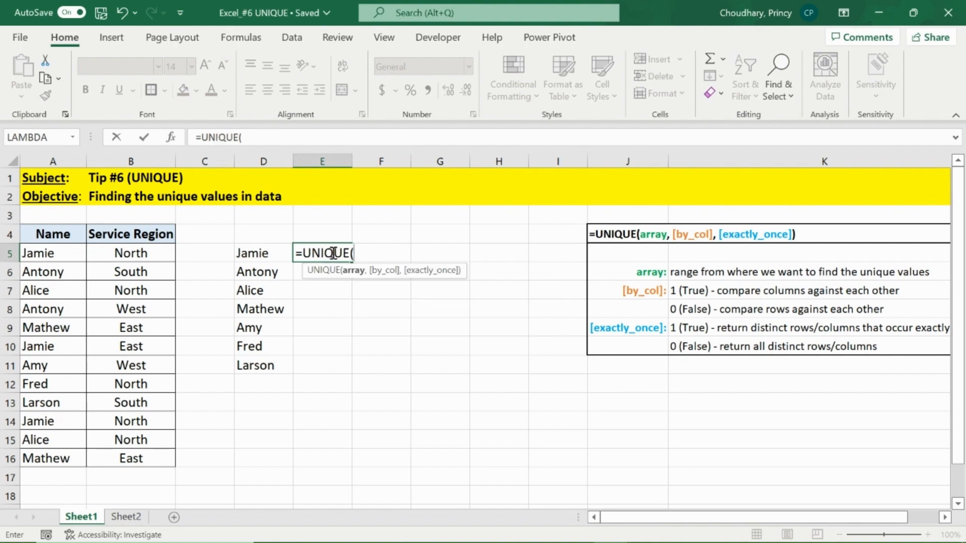
left_click(44, 255)
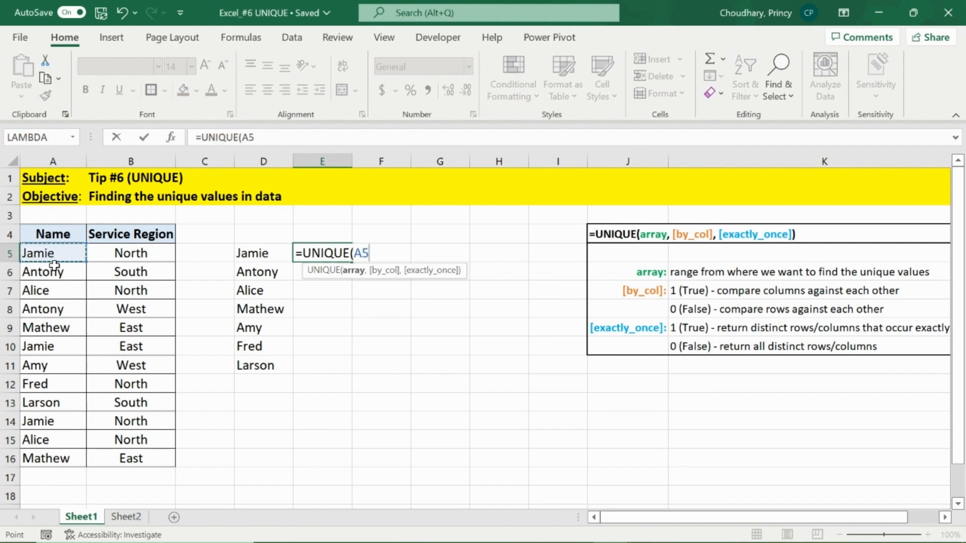
left_click_drag(48, 253, 42, 457)
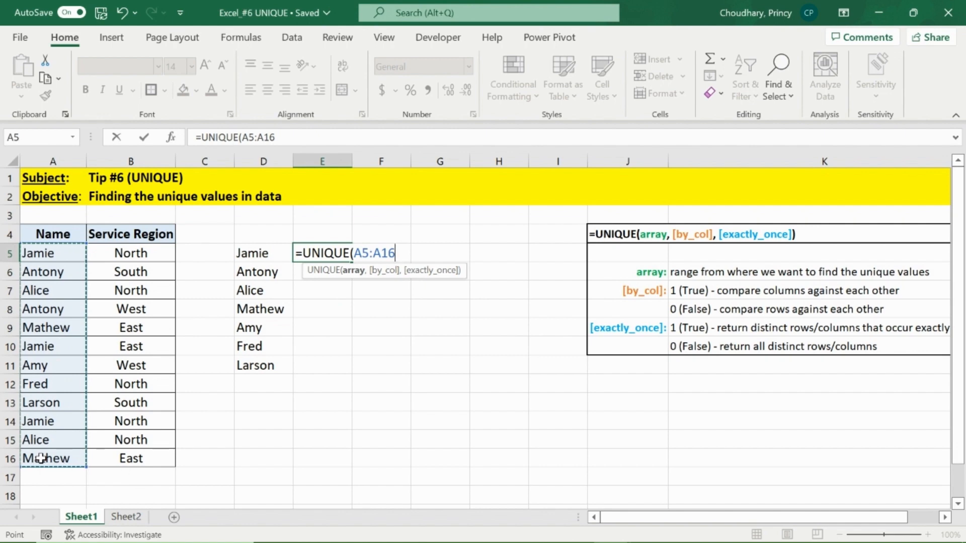
type(",")
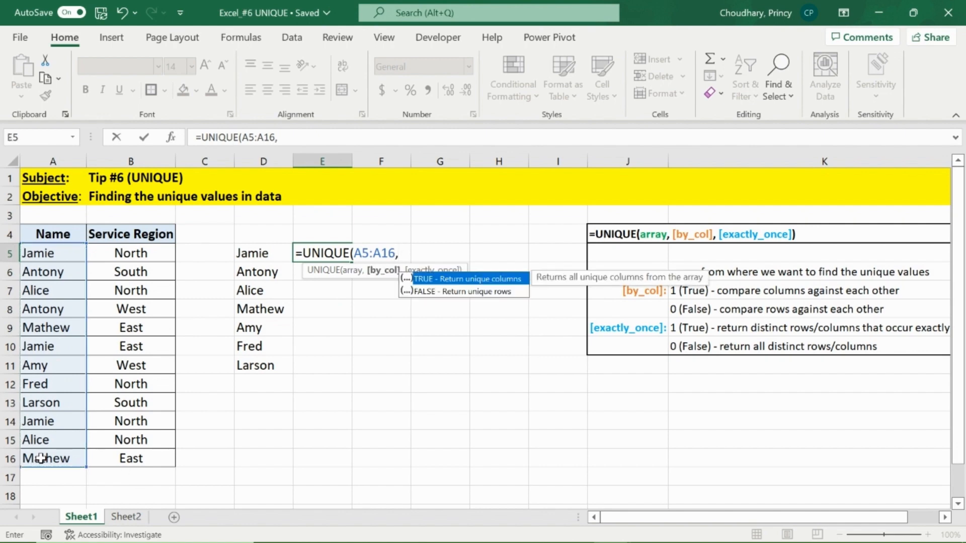
type("0,")
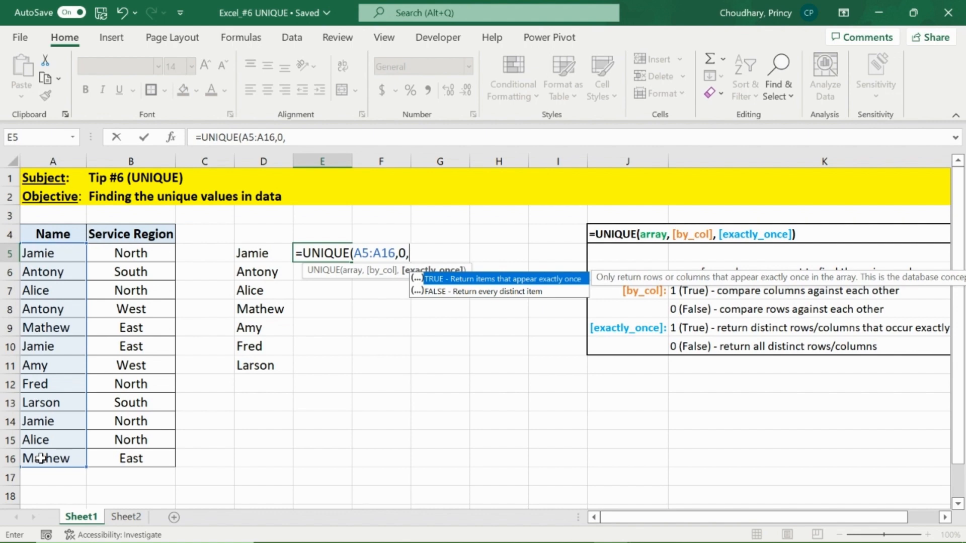
type("1)")
key("Return")
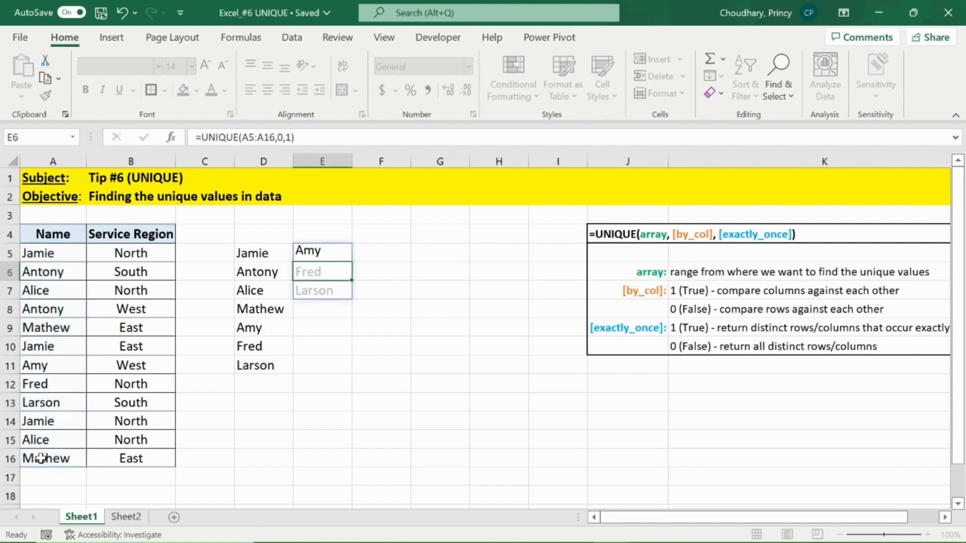
key("Up")
key("shift+Down")
key("shift+Down")
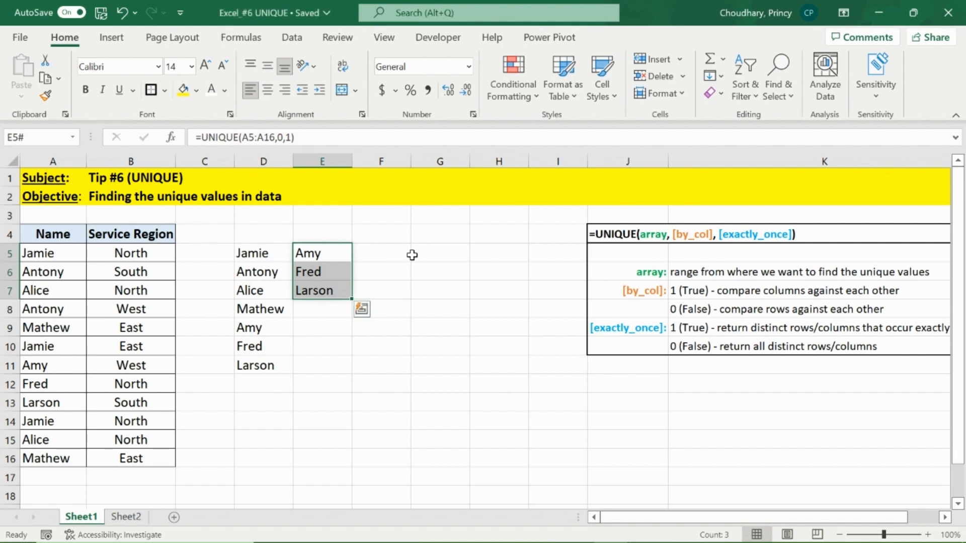
Enter =UNIQUE(A5:B16,0,0) in cell F5 to list every distinct combination of name and service region.
left_click_drag(45, 233, 122, 455)
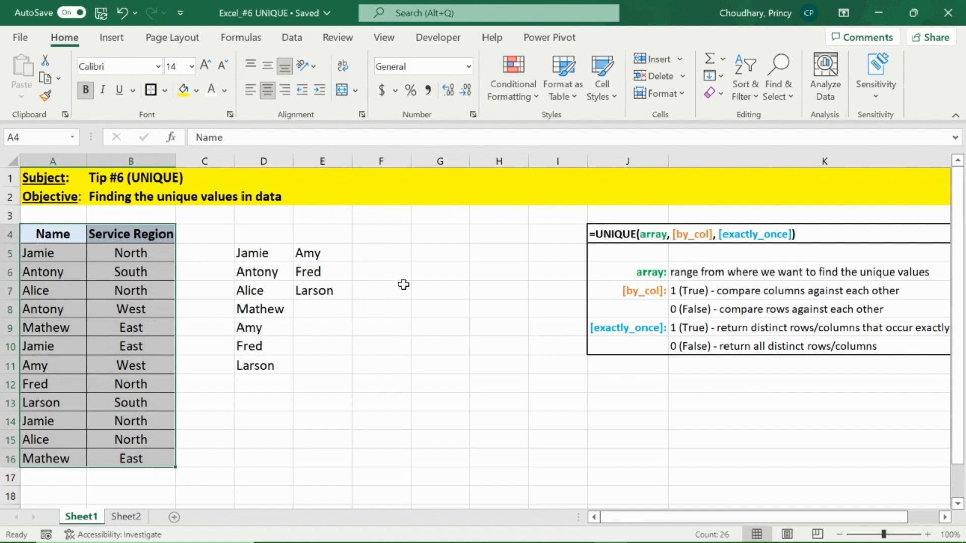
left_click(407, 246)
type("=uni")
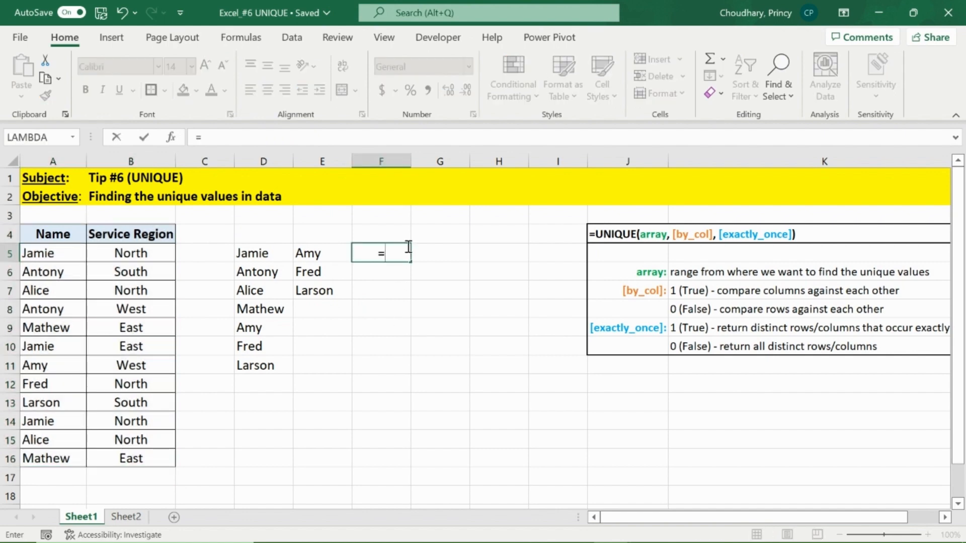
key("Down")
key("Down")
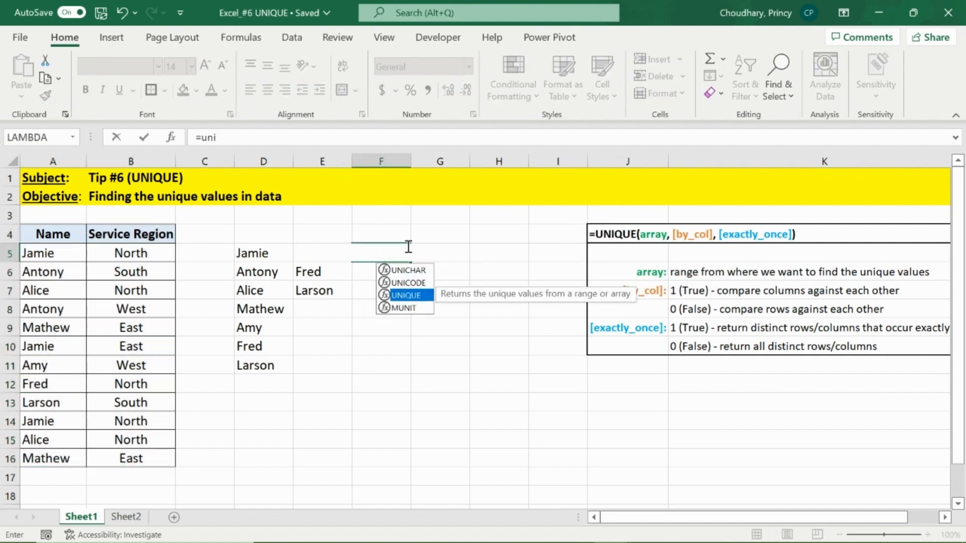
key("Tab")
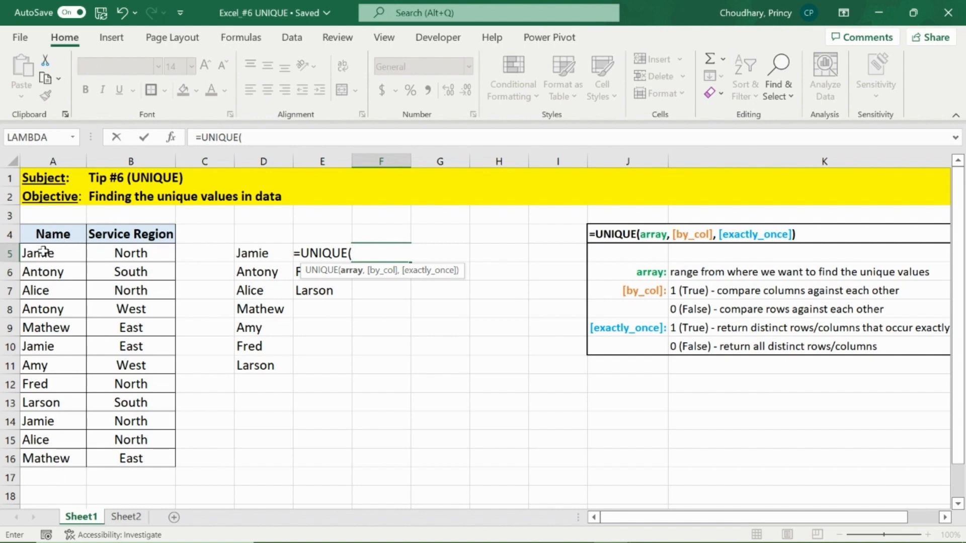
left_click_drag(44, 252, 143, 457)
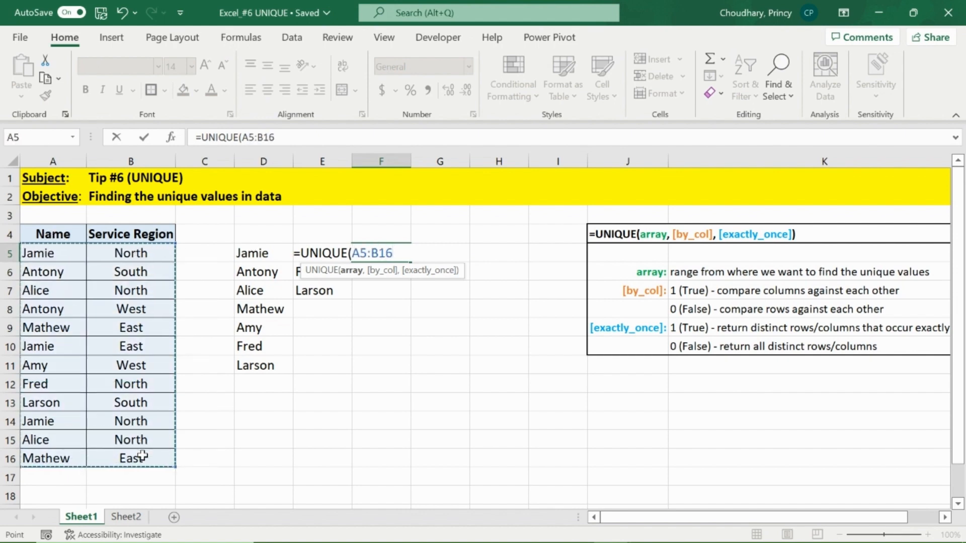
type(",")
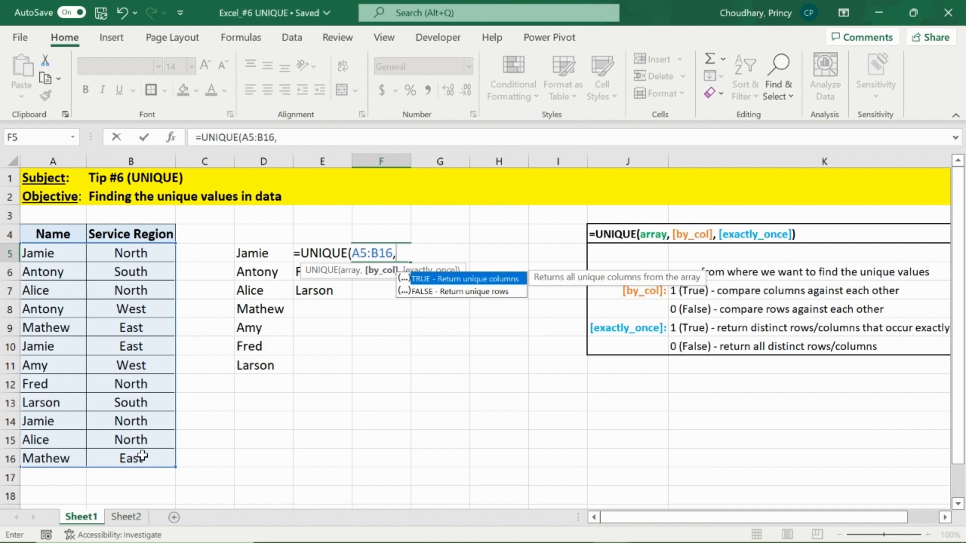
type("0,")
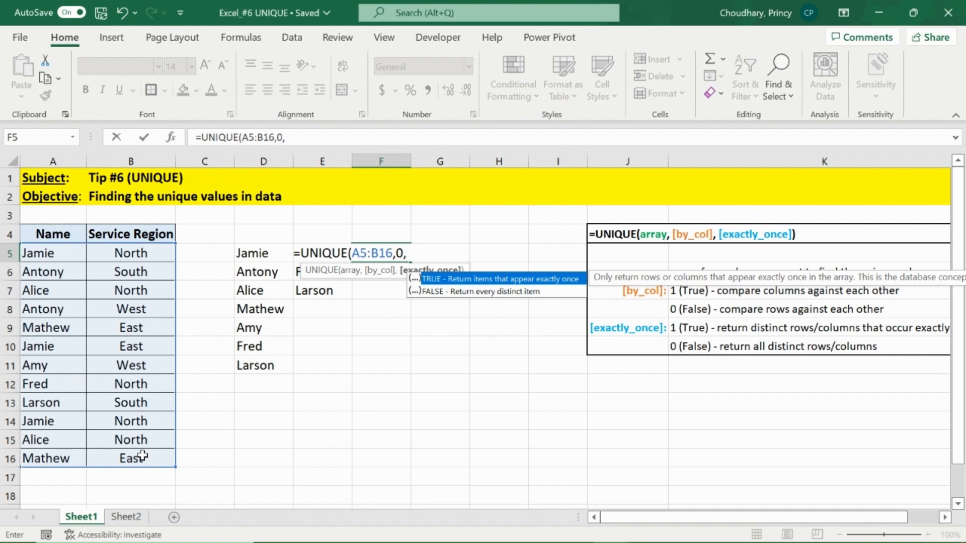
type("0)")
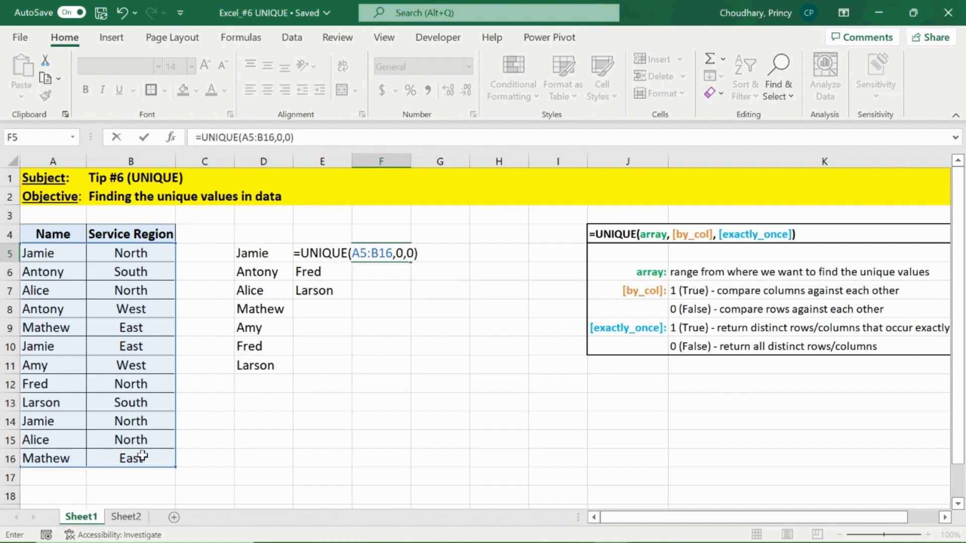
key("Return")
Left-align the spilled name and region combinations in F5:G13.
key("Up")
key("shift+Right")
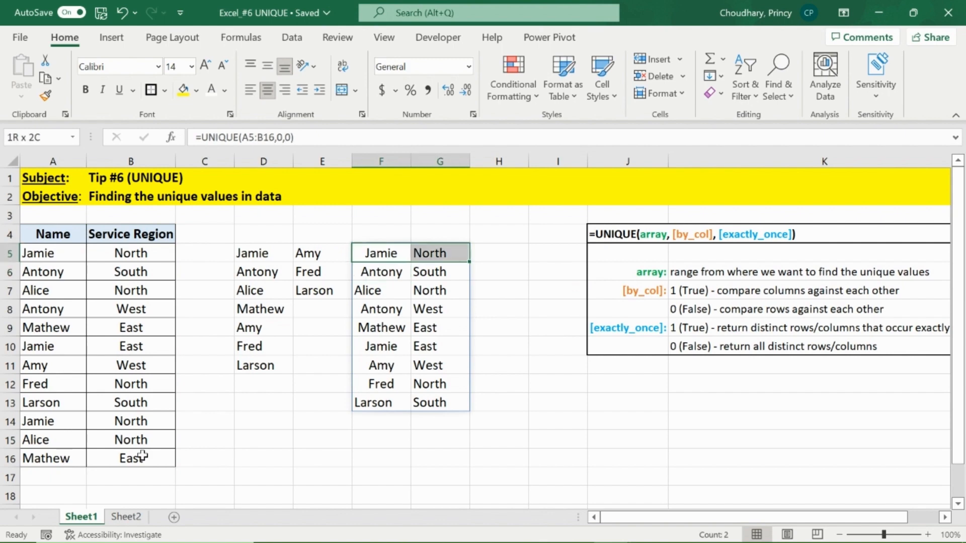
key("ctrl+shift+Down")
key("alt+h")
key("a")
key("l")
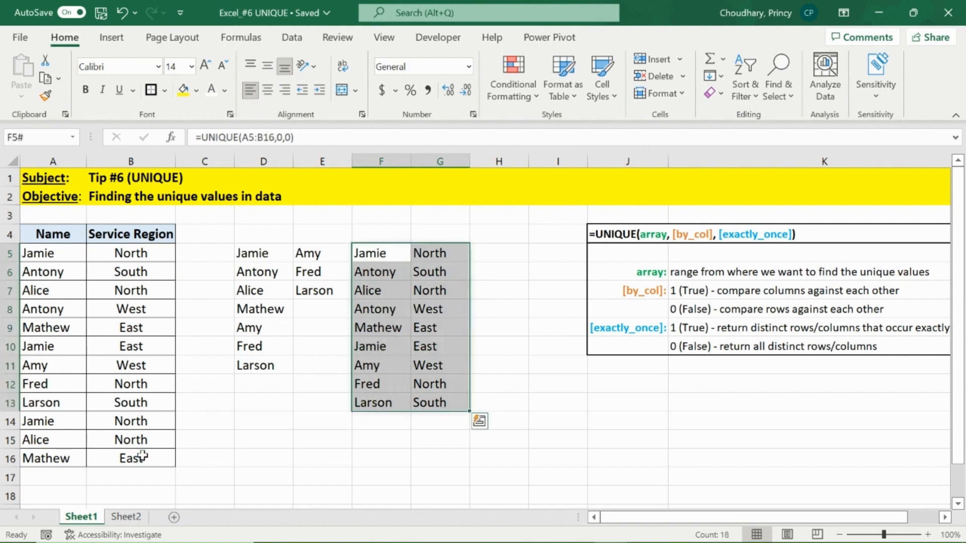
Compare the source rows A5:B5 and A14:B14 with the distinct combination in F5:G5, finishing with cell H5 selected.
left_click(387, 248)
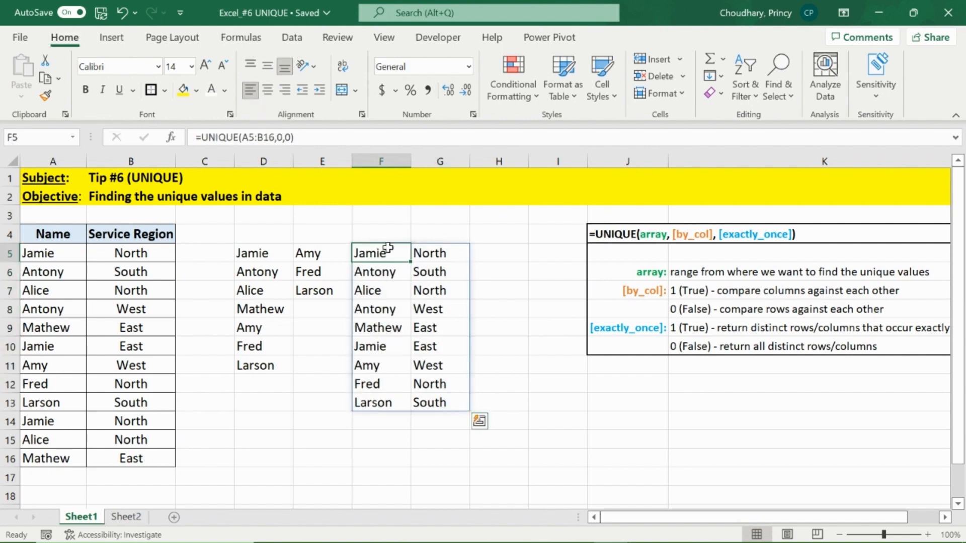
left_click_drag(31, 250, 129, 458)
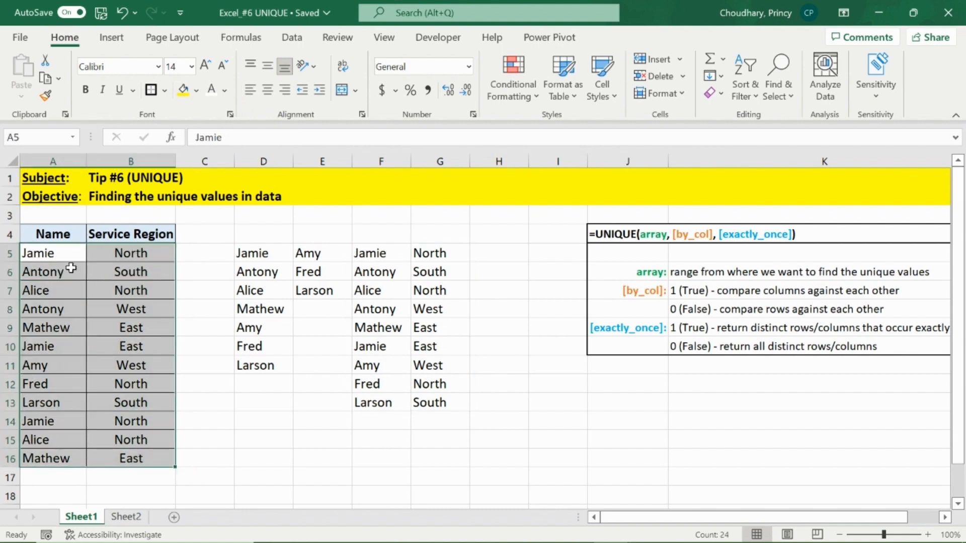
left_click(41, 256)
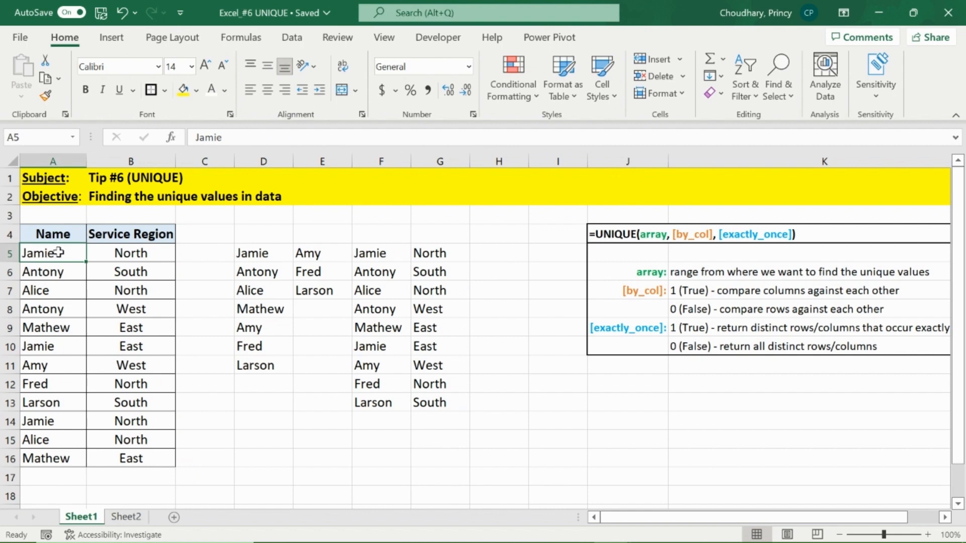
left_click_drag(59, 252, 124, 253)
left_click_drag(46, 422, 130, 420)
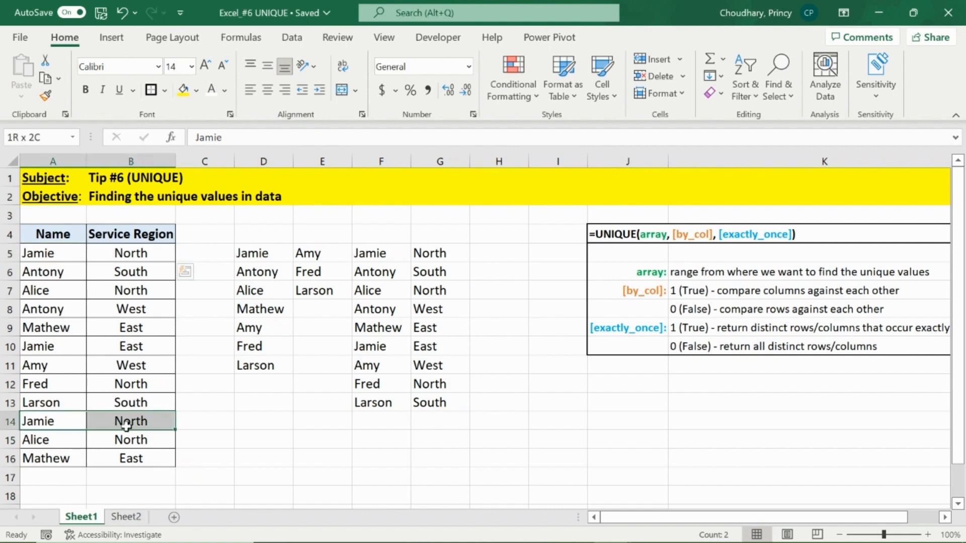
left_click_drag(375, 248, 448, 256)
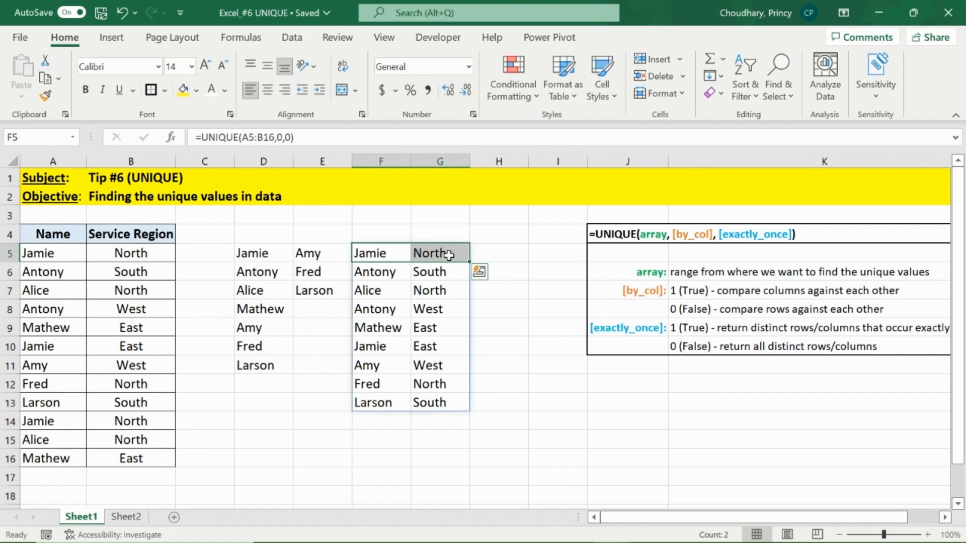
left_click(513, 255)
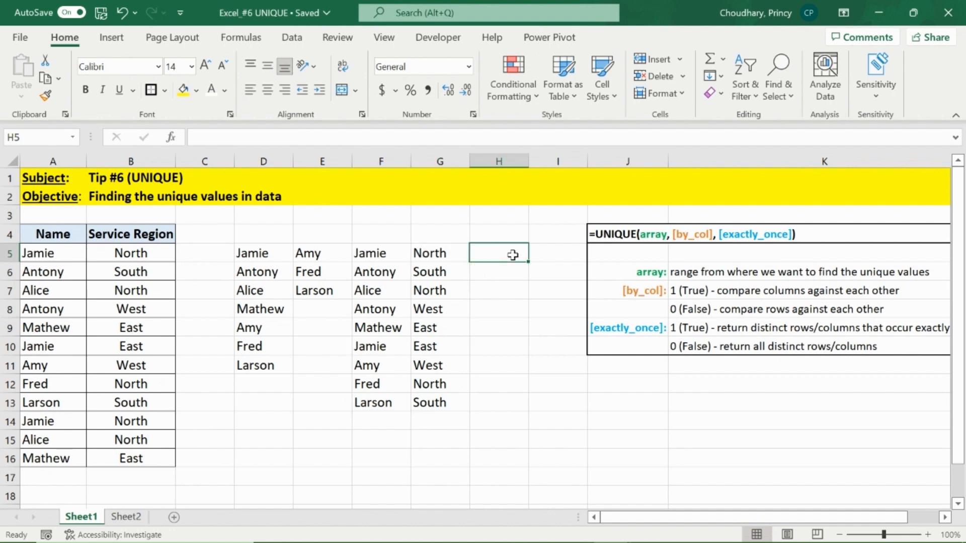